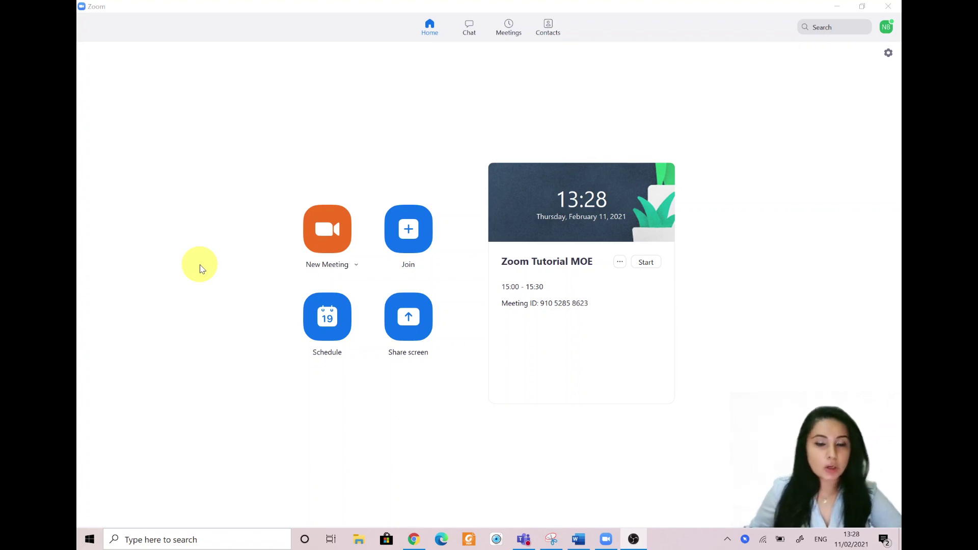
Step: Start a new instant meeting, maximize its window, and mute the microphone
left_click(333, 229)
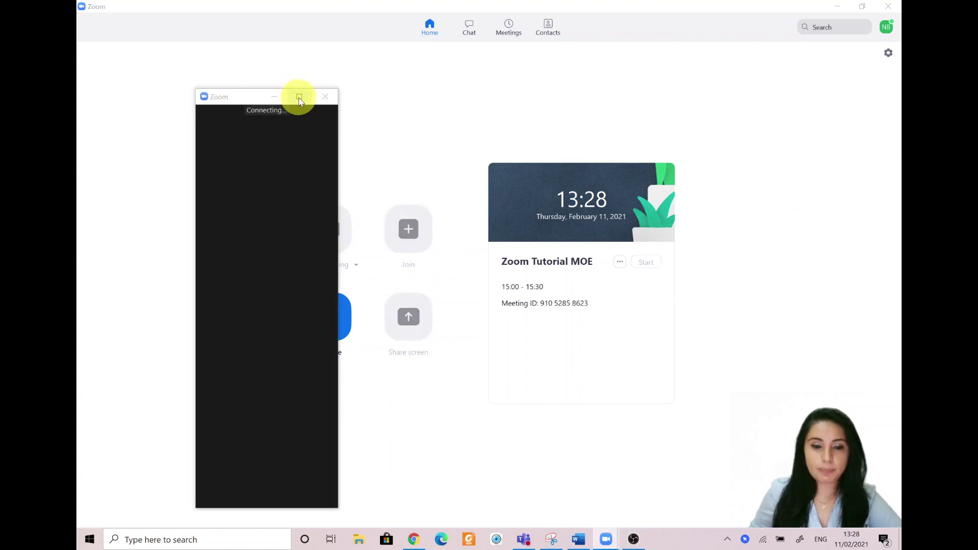
left_click(299, 97)
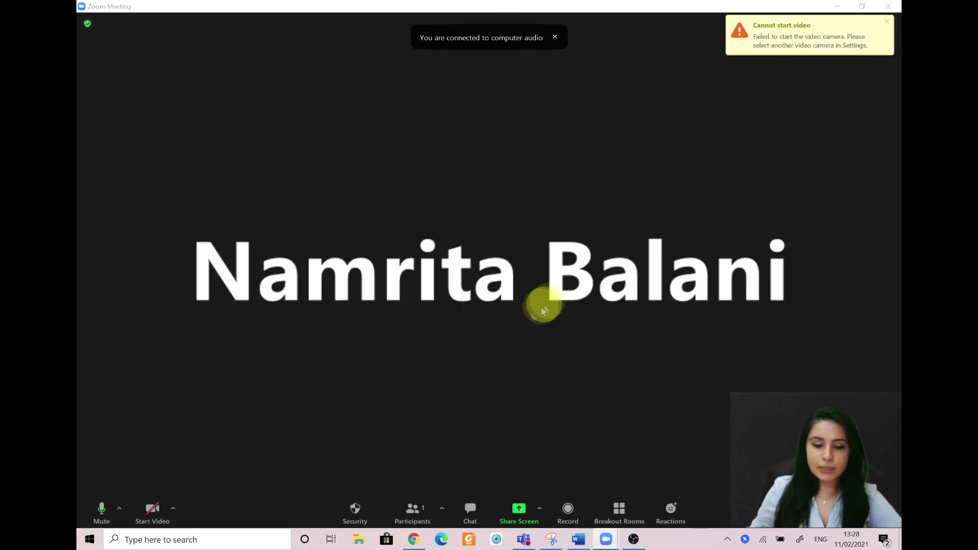
left_click(103, 512)
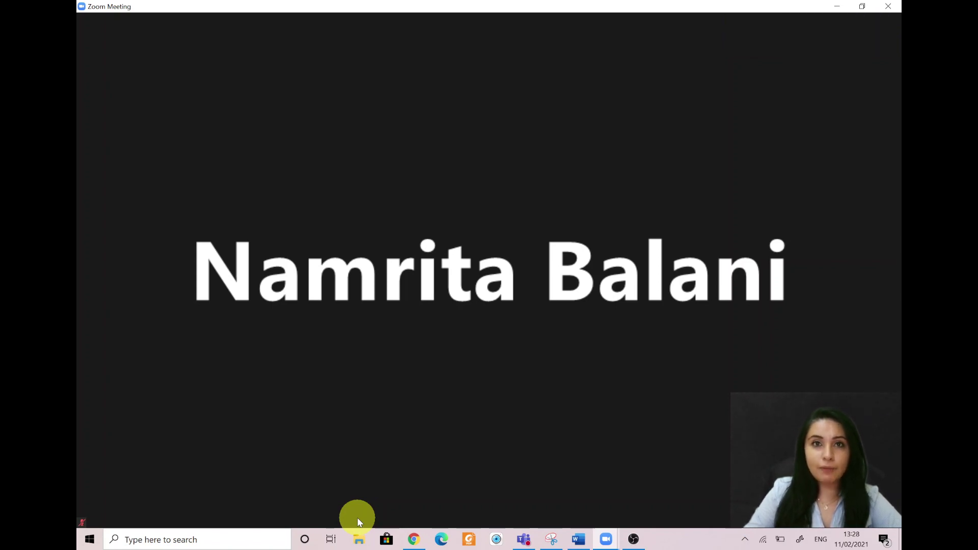
Step: Bring up the meeting's Security options listing participant permissions
mouse_move(376, 473)
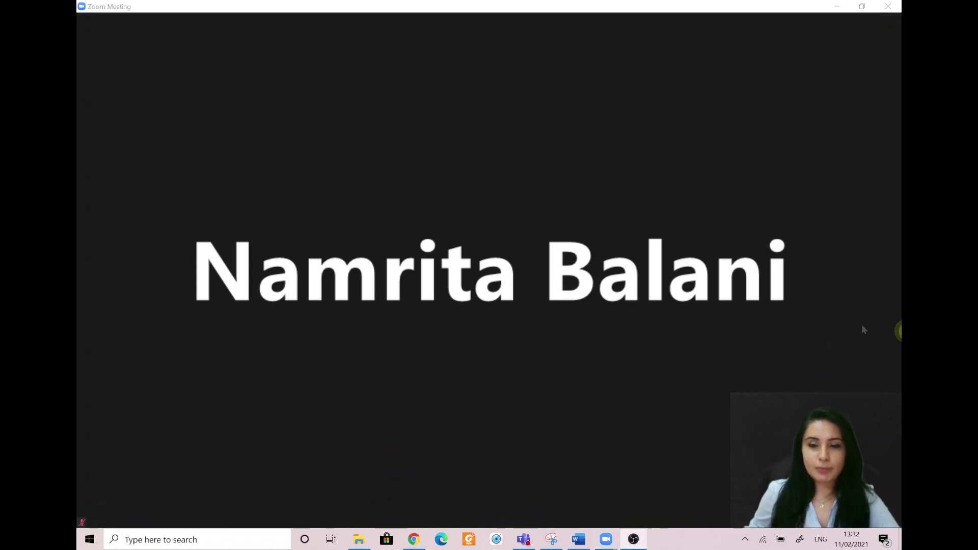
left_click(357, 518)
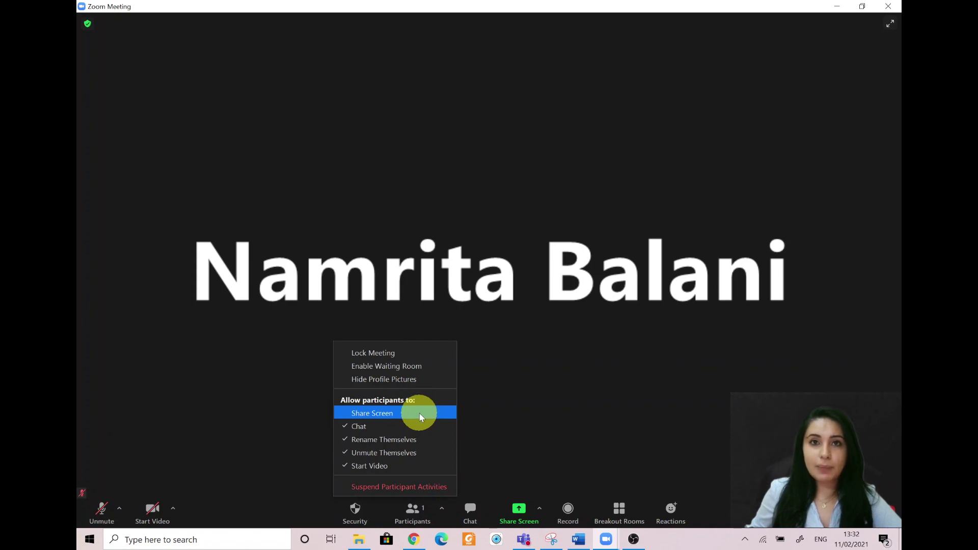
left_click(713, 404)
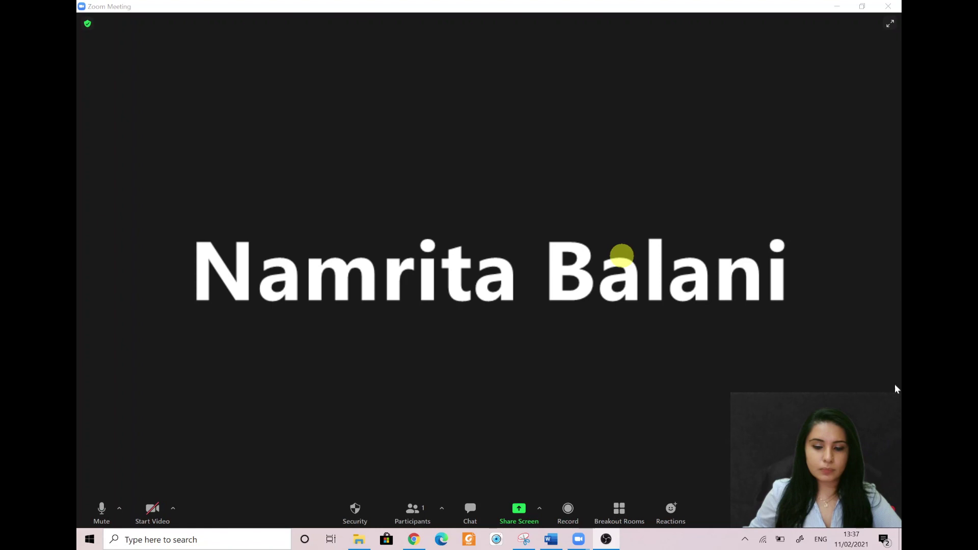
left_click(357, 520)
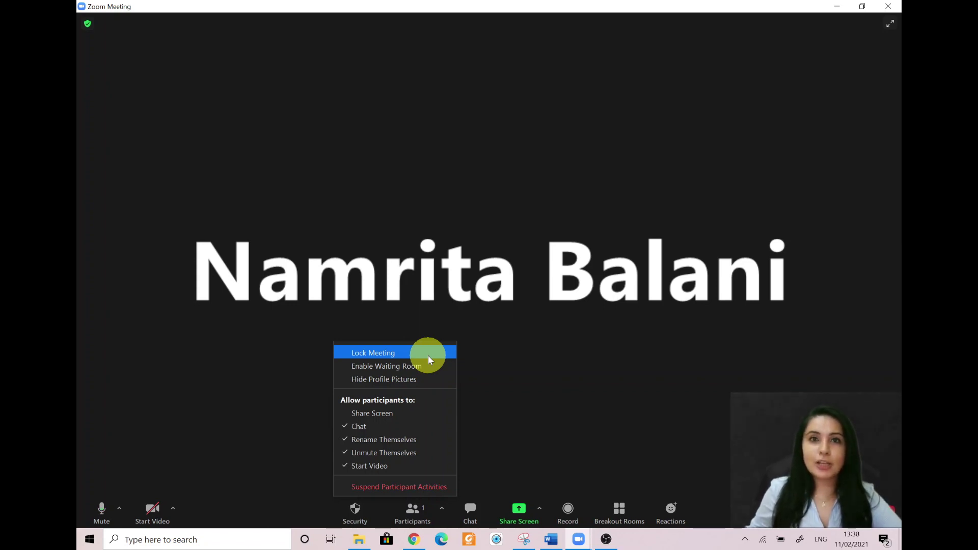
Step: Lock the meeting so no new participants can join
left_click(427, 355)
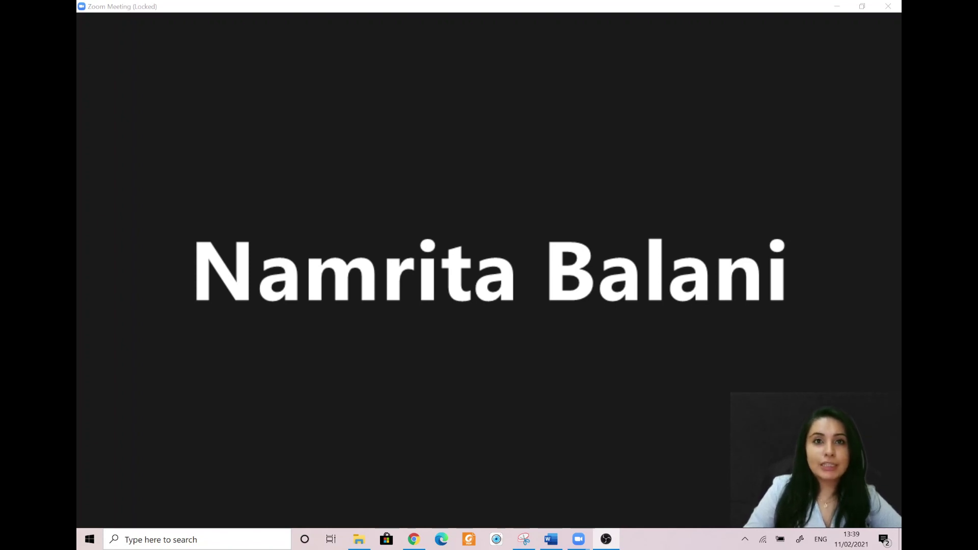
Step: Mute the microphone and open the Background & Filters settings with no virtual background
mouse_move(534, 389)
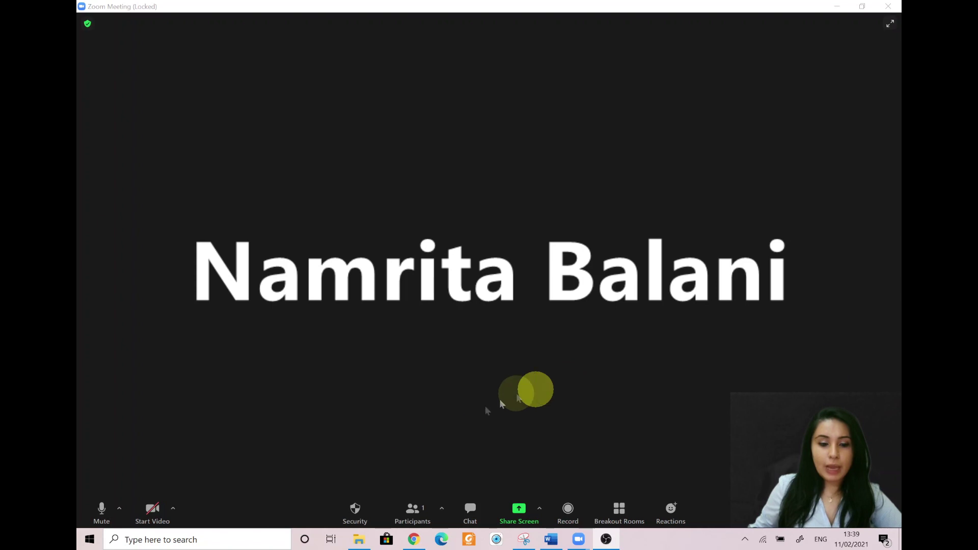
left_click(115, 518)
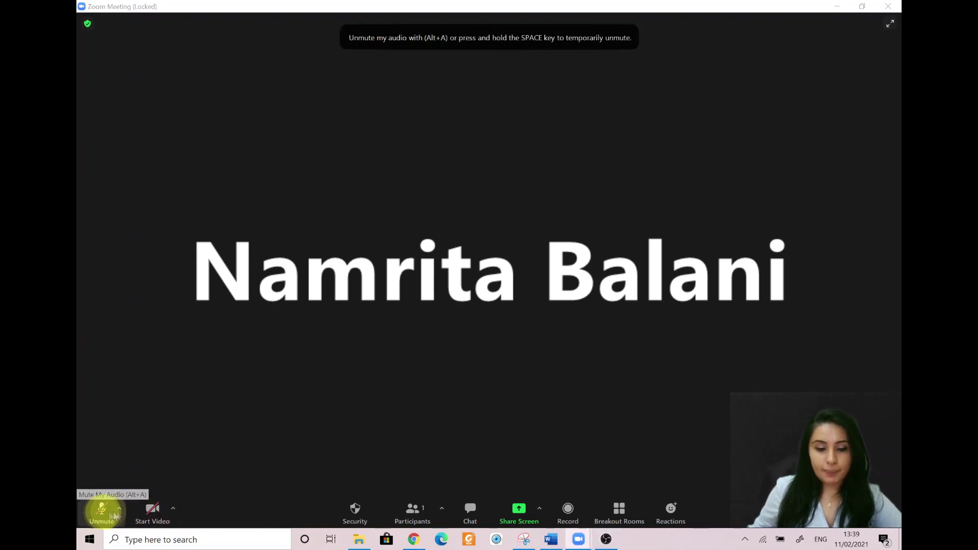
left_click(173, 509)
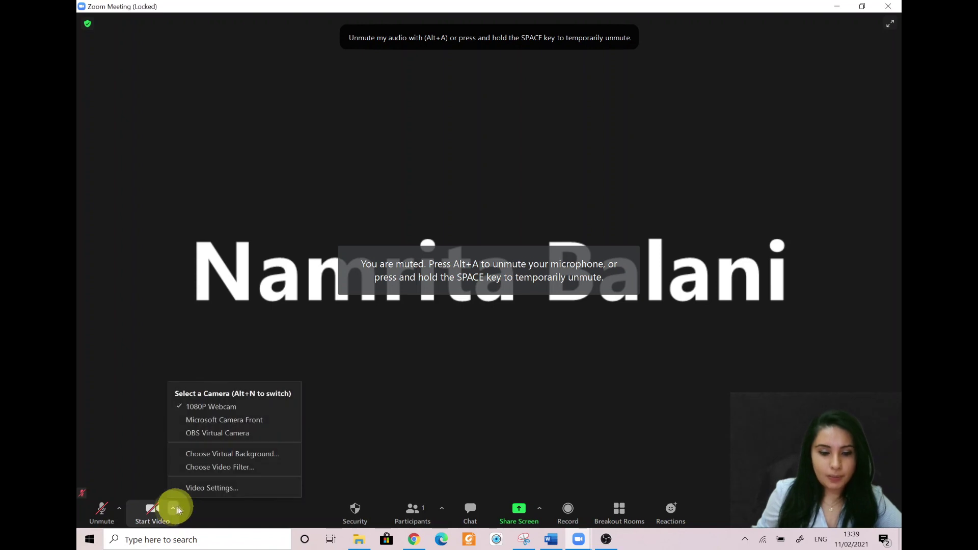
left_click(232, 454)
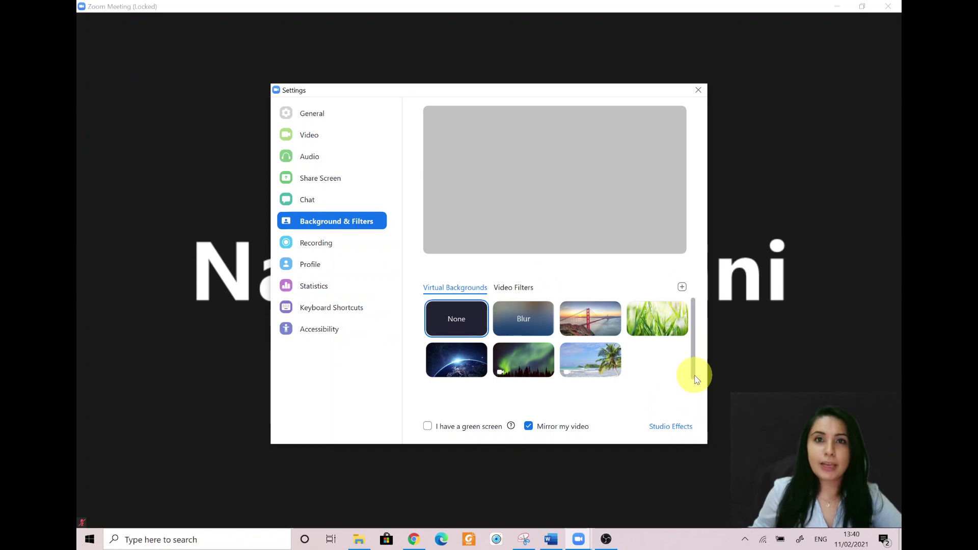
Step: Close Settings and open the empty meeting chat addressed to Everyone
mouse_move(803, 324)
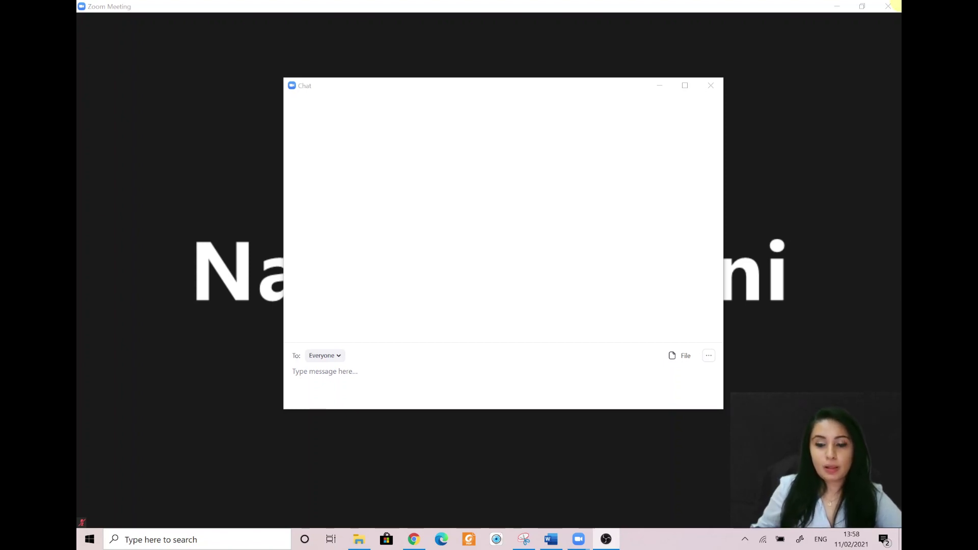
left_click(712, 357)
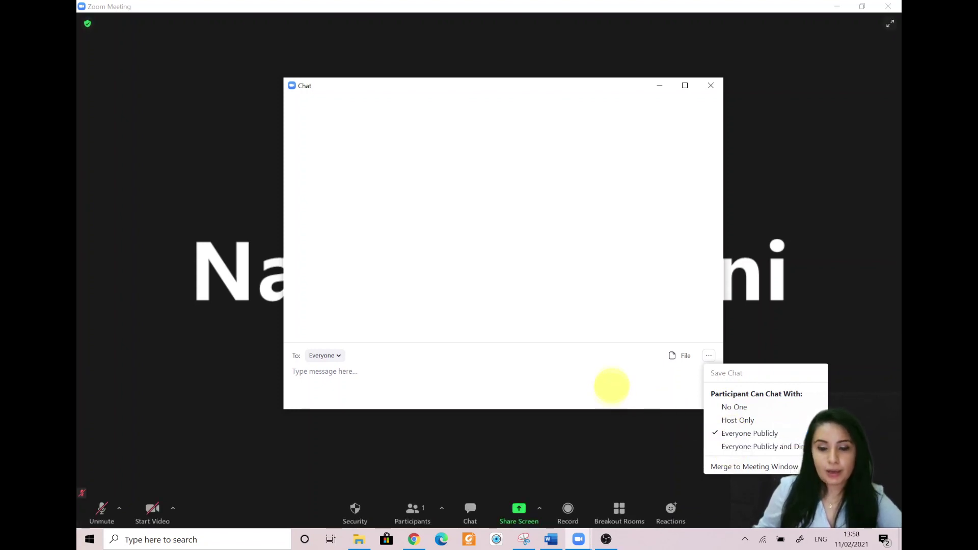
left_click(611, 382)
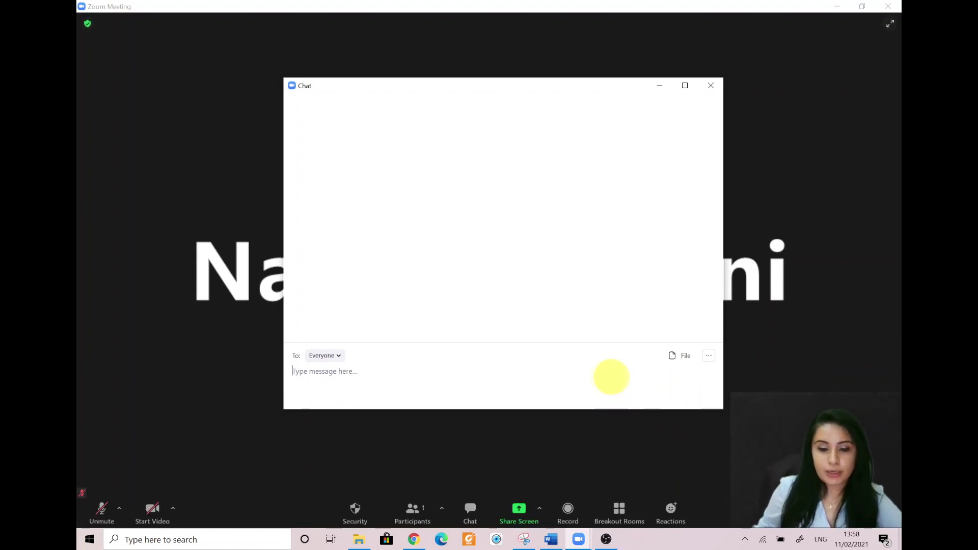
left_click(708, 356)
left_click(723, 446)
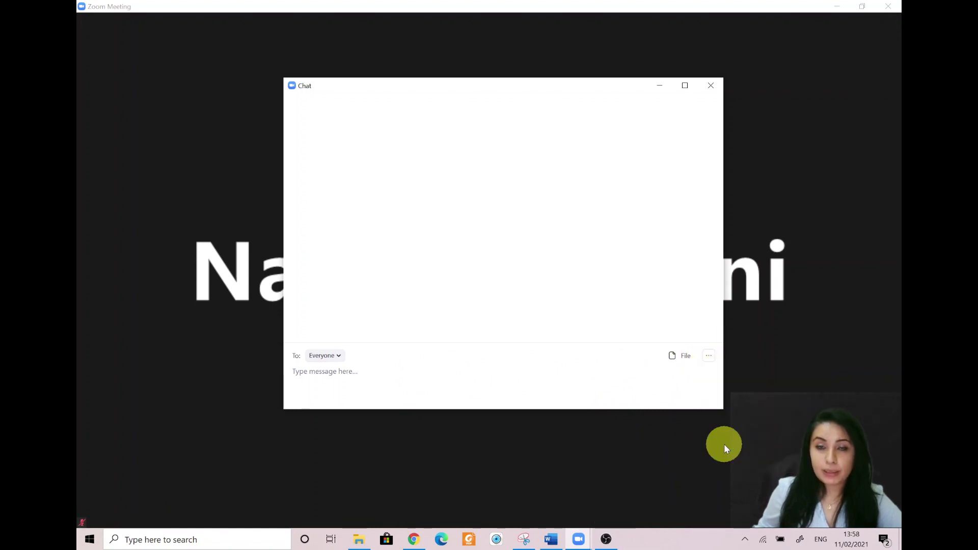
left_click(322, 355)
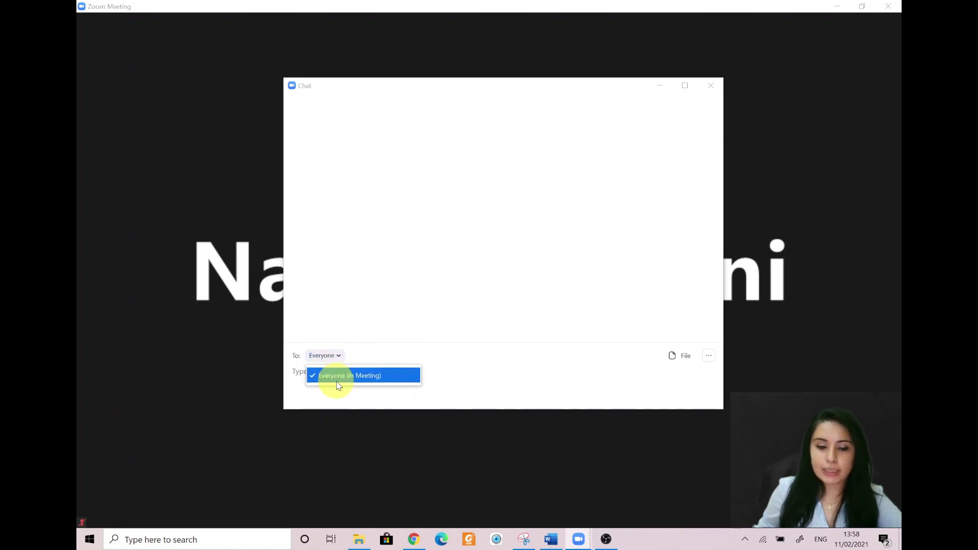
left_click(616, 385)
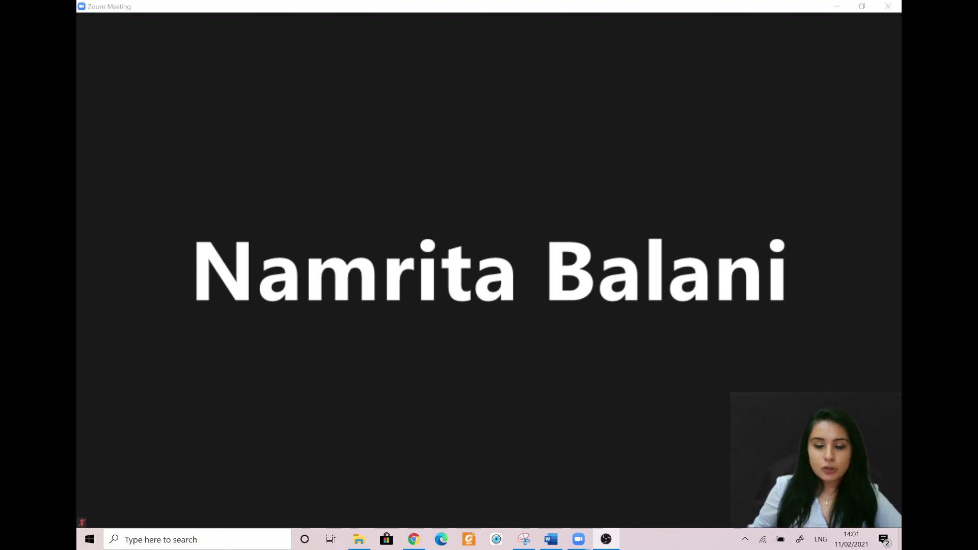
Step: Bring the meeting window with the host's name tile back into view
mouse_move(377, 434)
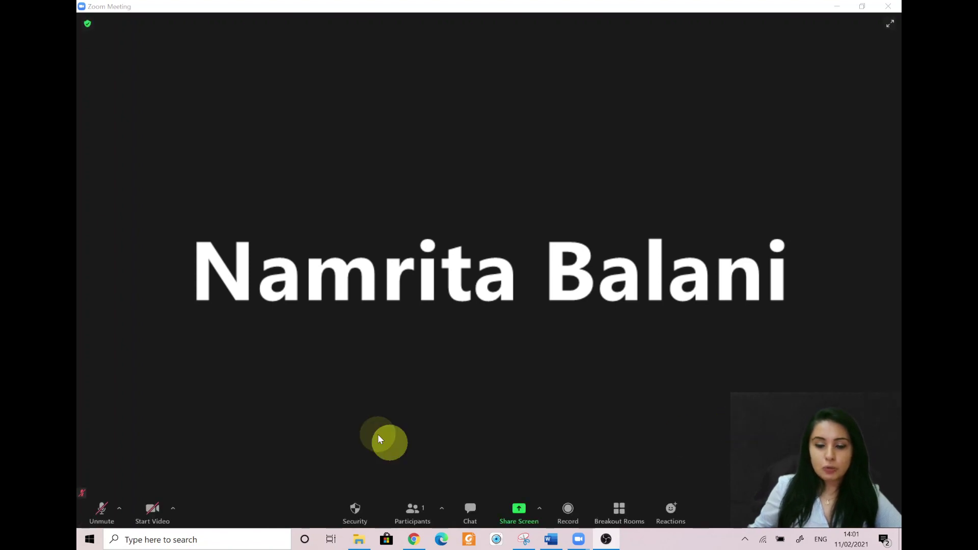
Step: Share the Managing Breakout Rooms Chrome window, then return to the meeting view
left_click(522, 513)
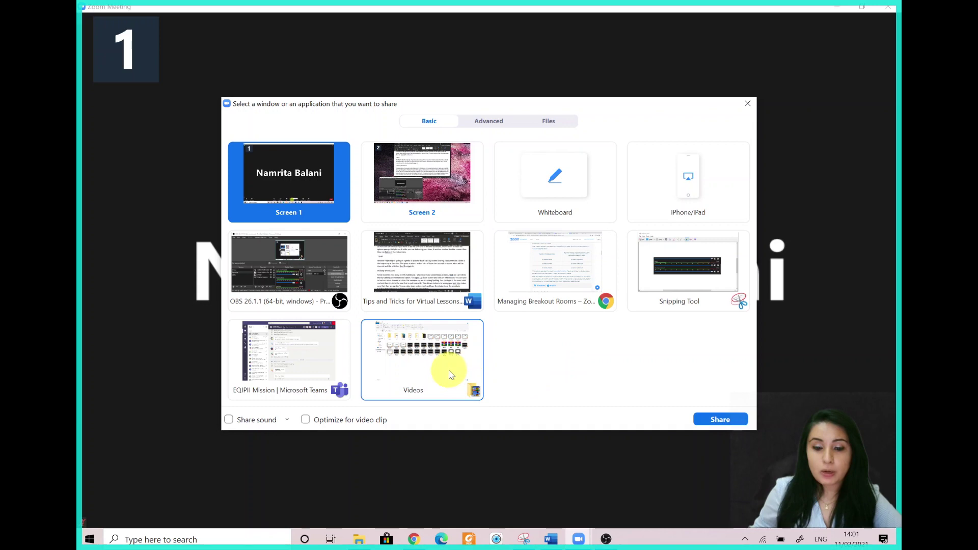
left_click(562, 288)
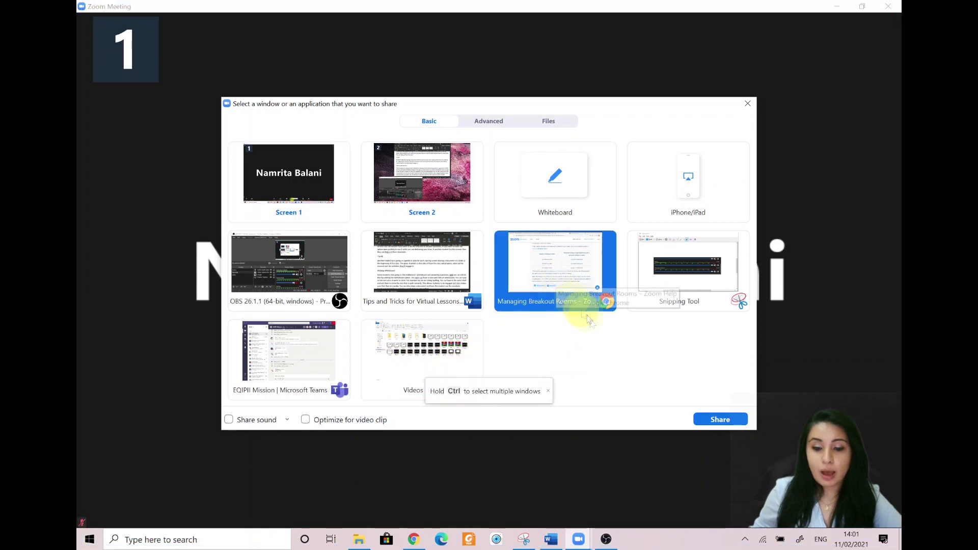
left_click(709, 419)
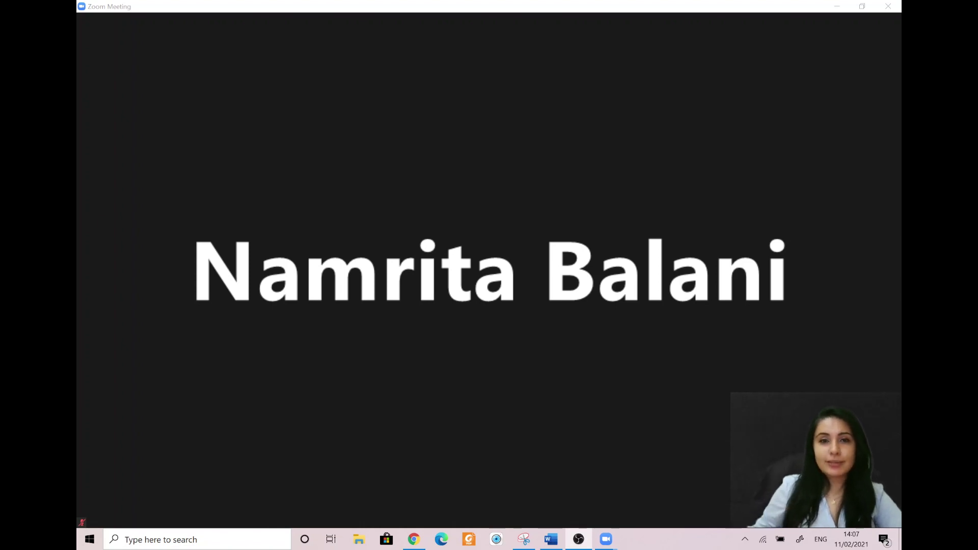
Step: Share a blank Whiteboard with the meeting
mouse_move(689, 387)
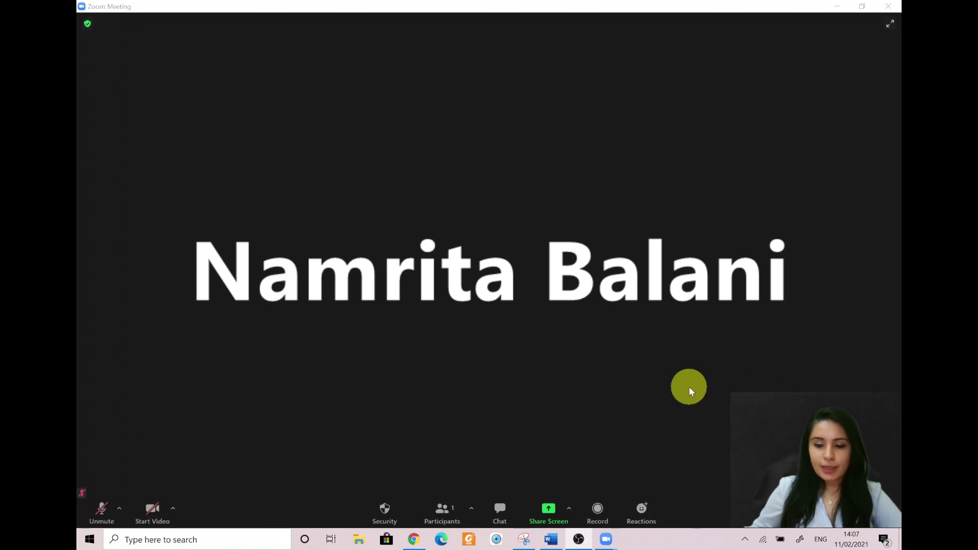
left_click(545, 519)
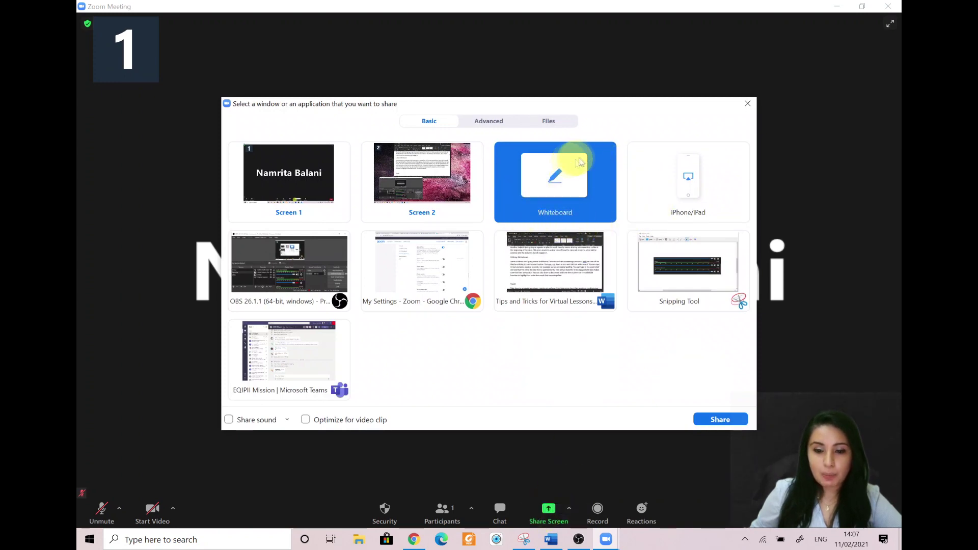
left_click(720, 422)
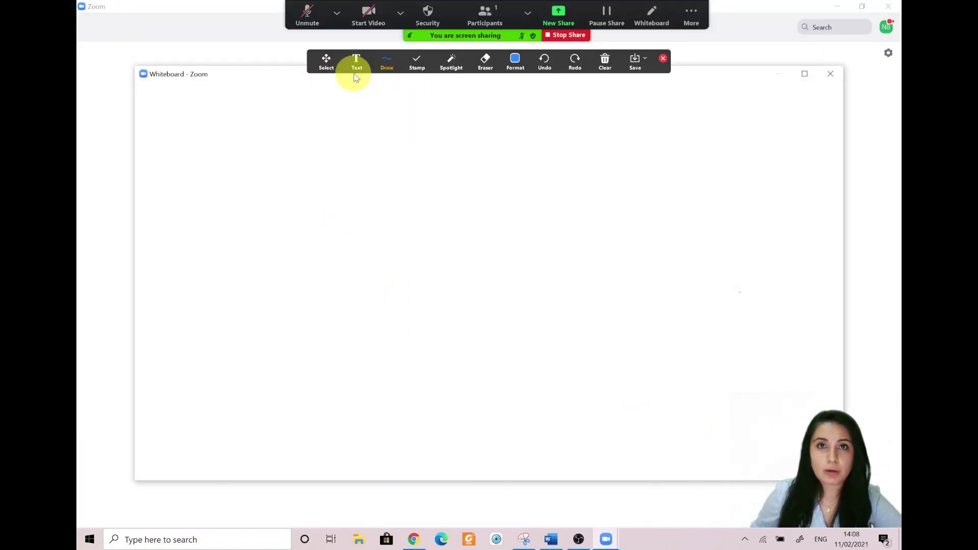
Step: Select the Text tool on the whiteboard's annotation toolbar
mouse_move(437, 66)
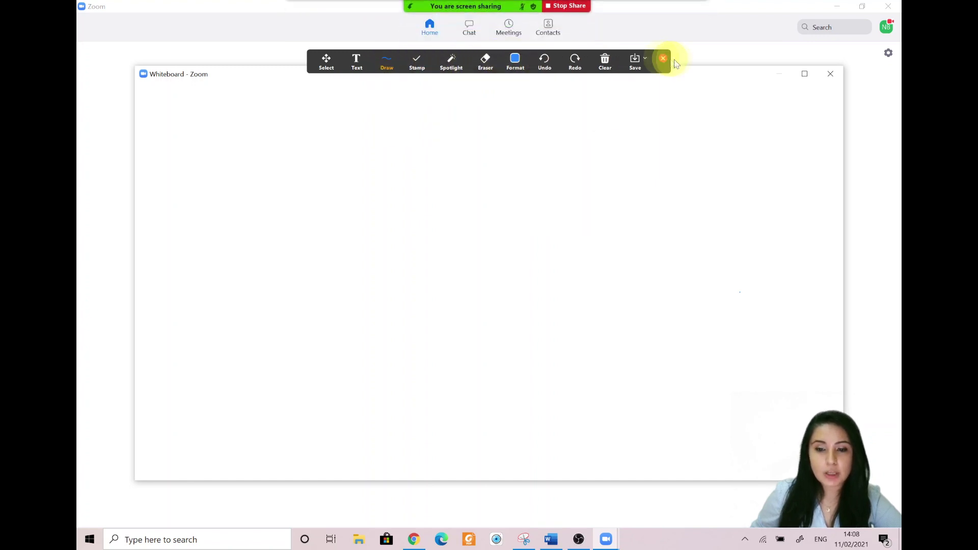
mouse_move(380, 67)
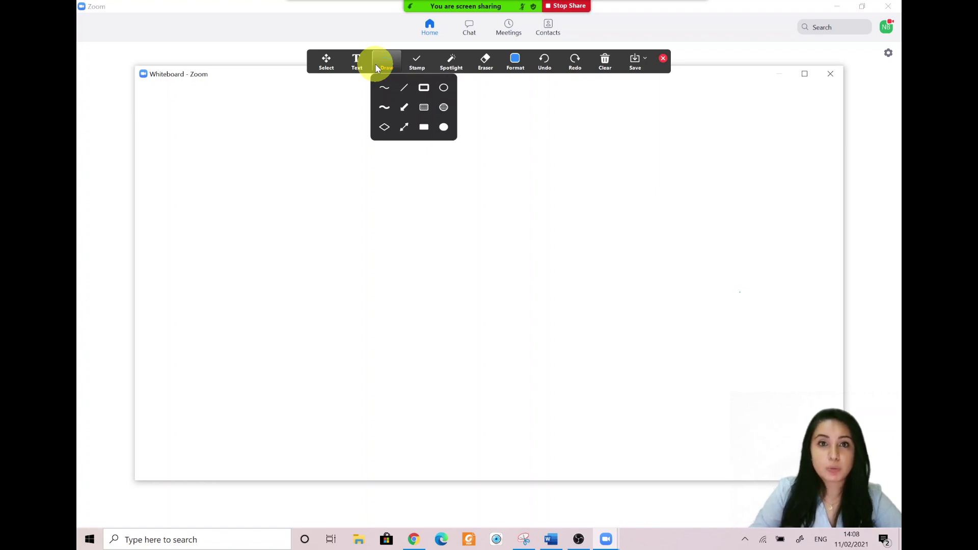
left_click(356, 65)
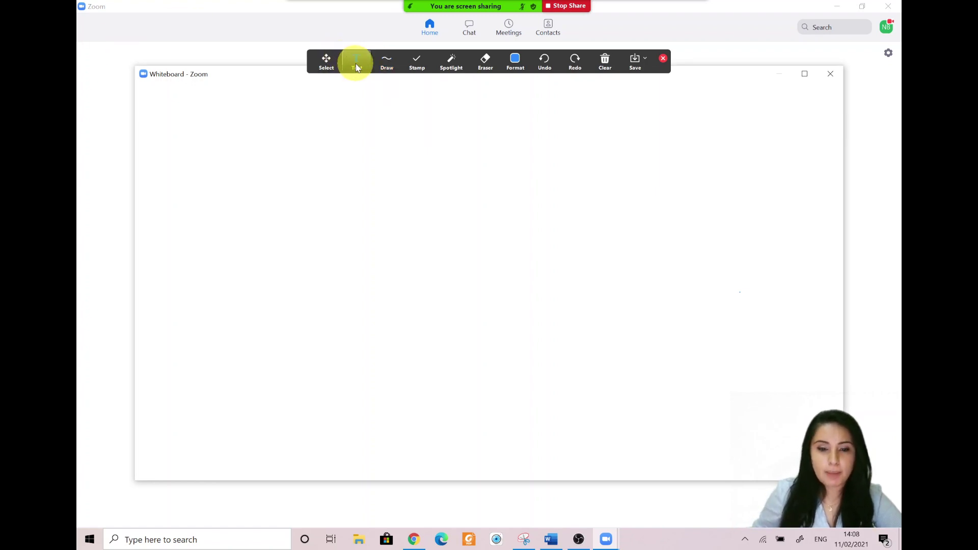
Step: Write 'chief cheif' near the top of the whiteboard
left_click(361, 146)
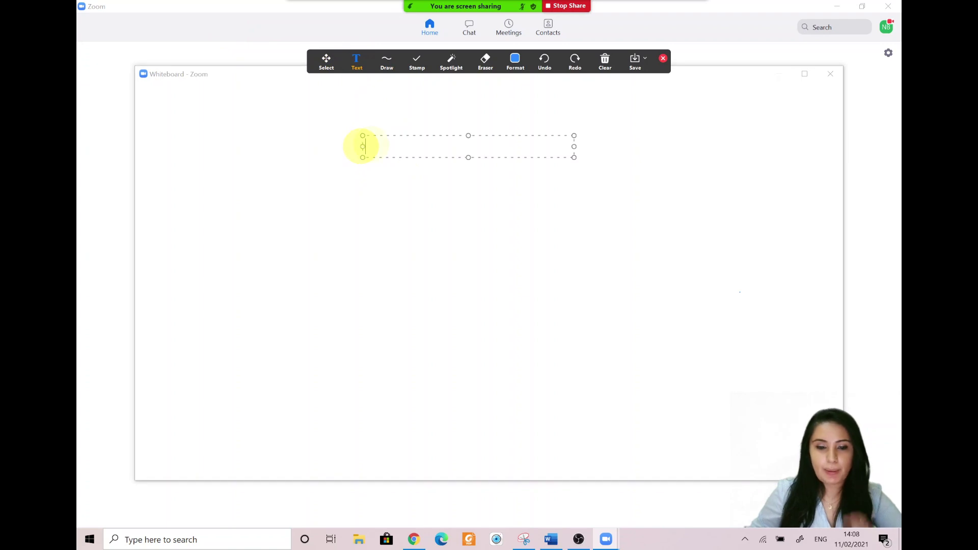
type("chief ")
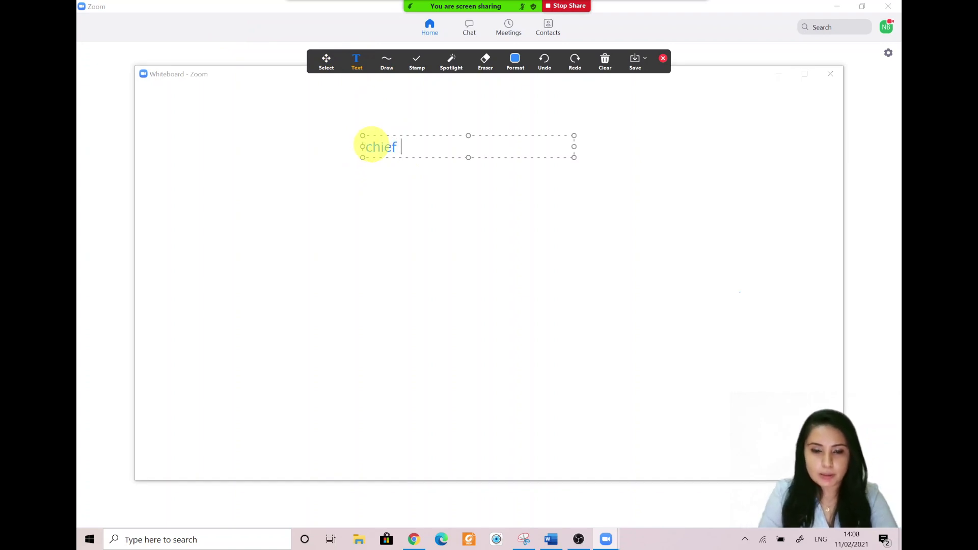
type("    cheif")
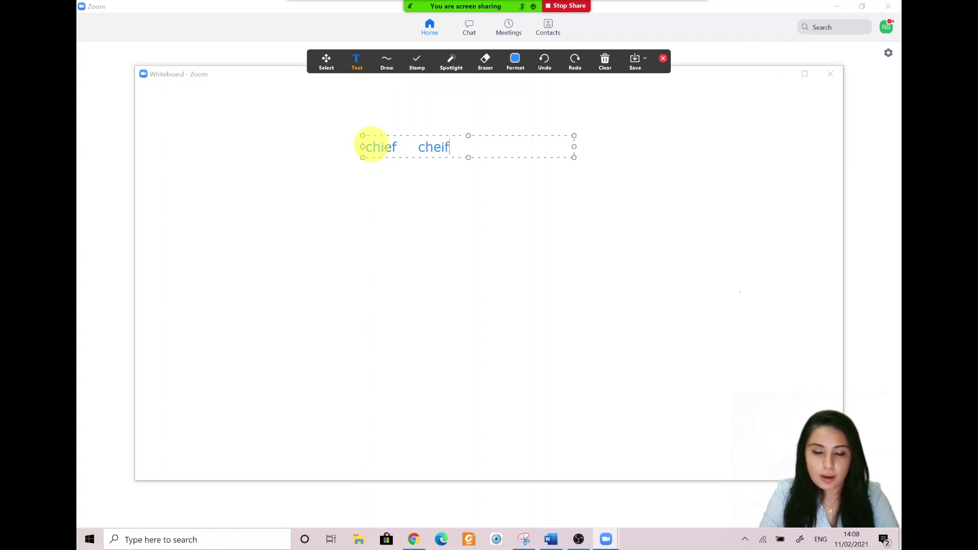
left_click(616, 361)
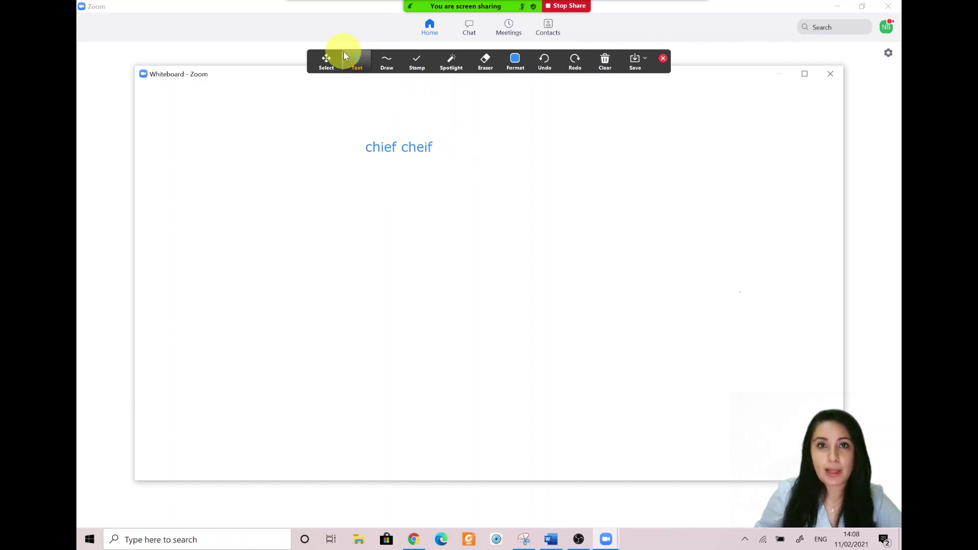
Step: Circle the word 'chief' with a freehand blue pen loop
left_click(379, 61)
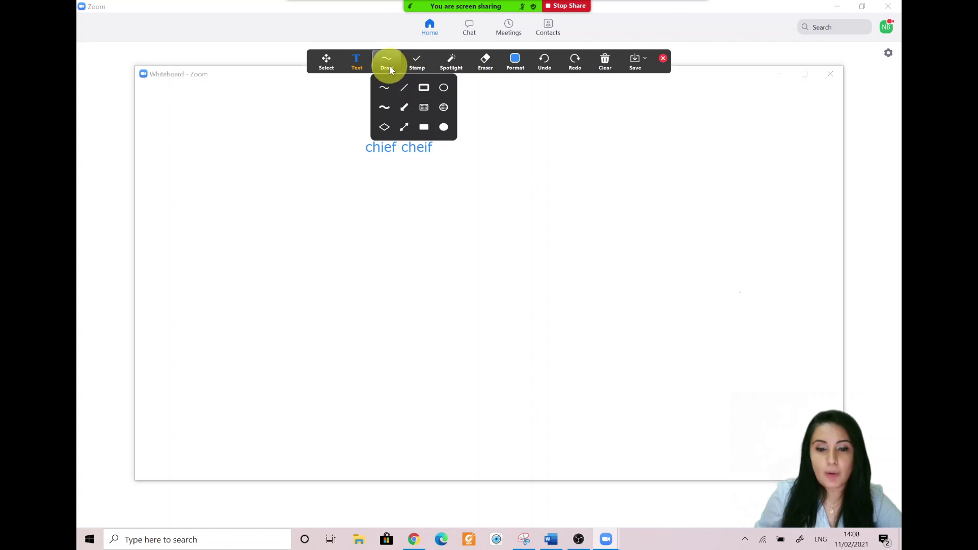
left_click(385, 84)
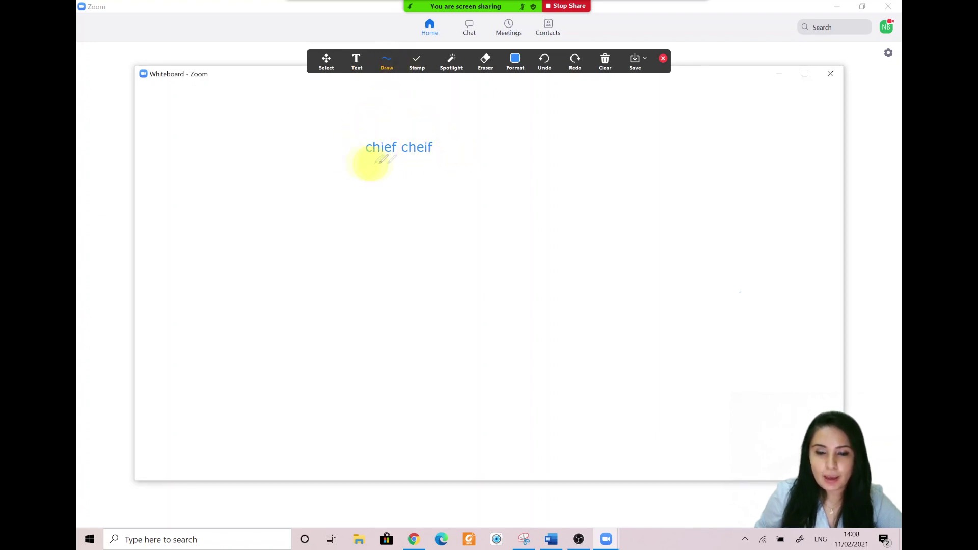
mouse_move(359, 148)
left_mouse_down()
mouse_move(411, 158)
mouse_move(356, 136)
mouse_move(358, 158)
left_mouse_up()
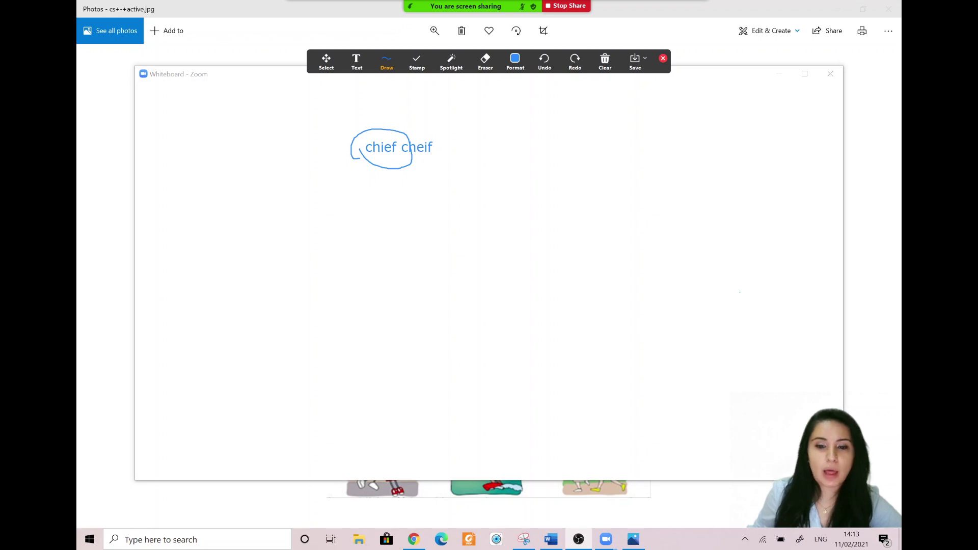
Step: Switch the share from the whiteboard to the Photos window with the Get Active! spelling worksheet
mouse_move(560, 15)
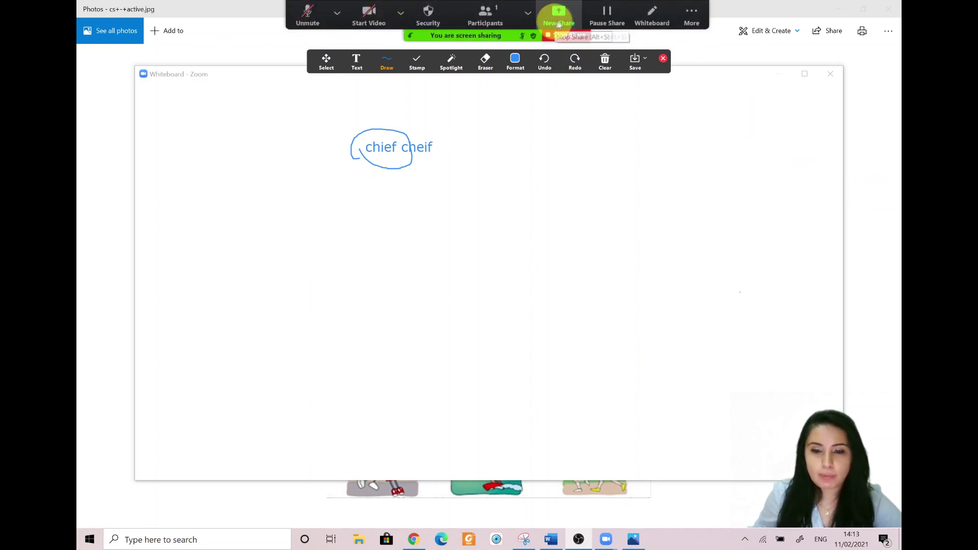
left_click(559, 21)
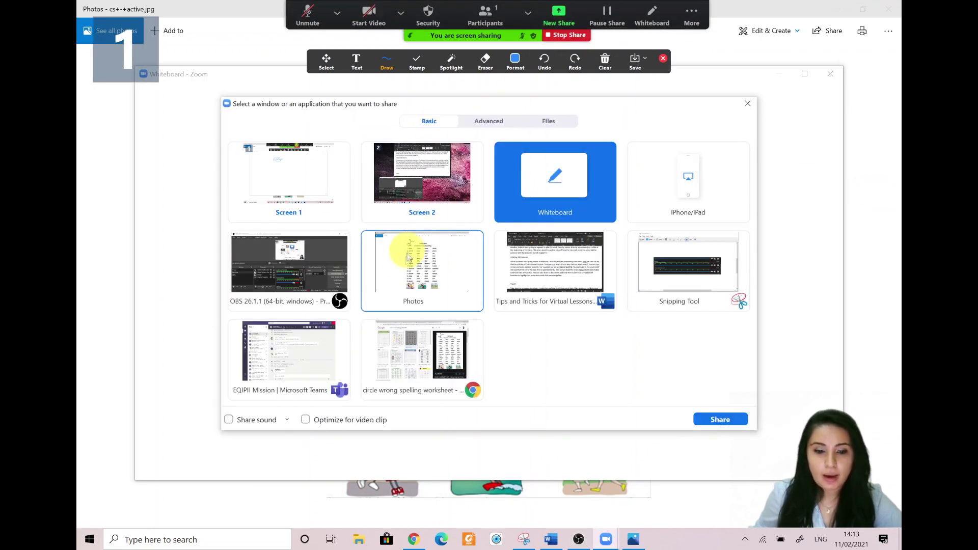
left_click(427, 264)
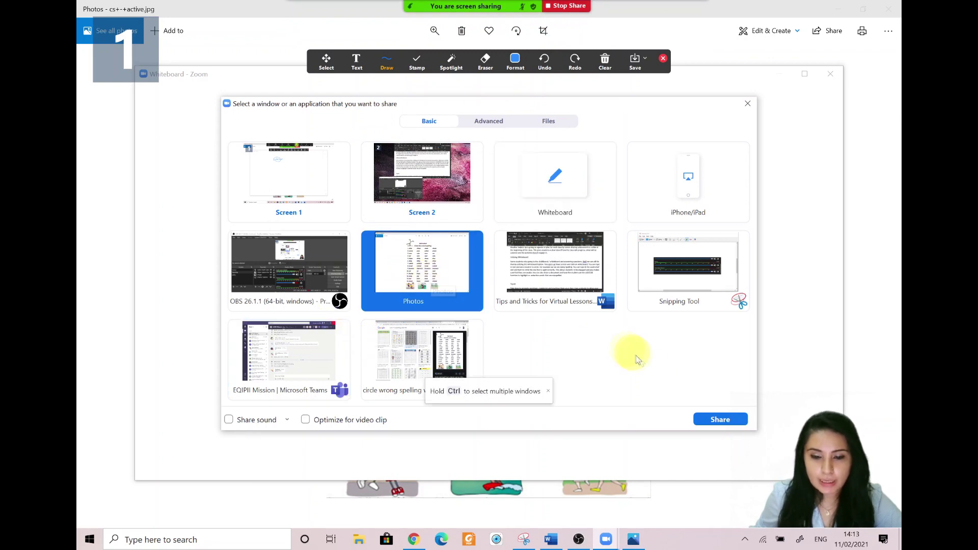
left_click(718, 419)
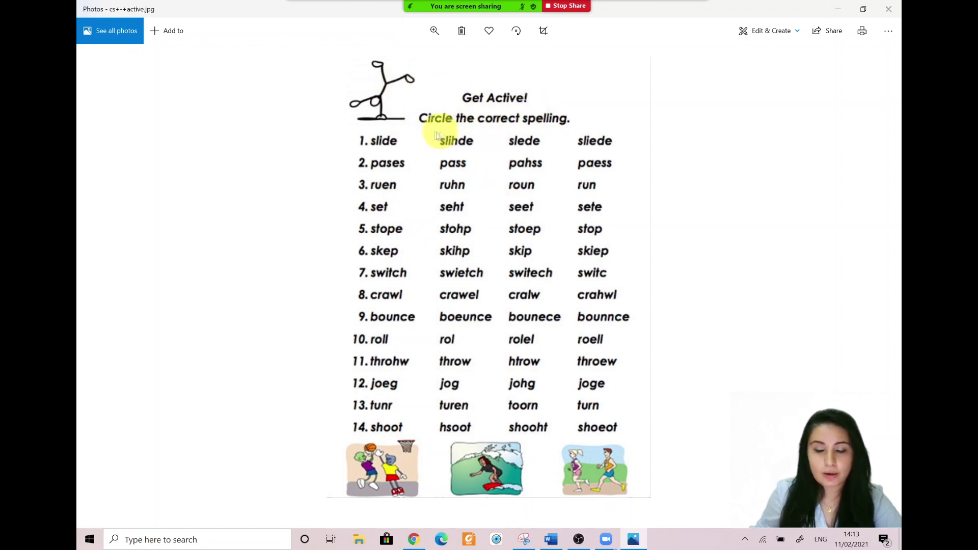
Step: Annotate the shared worksheet with freehand pen circles around '1. slide' and 'pass'
scroll(524, 113, "up", 2)
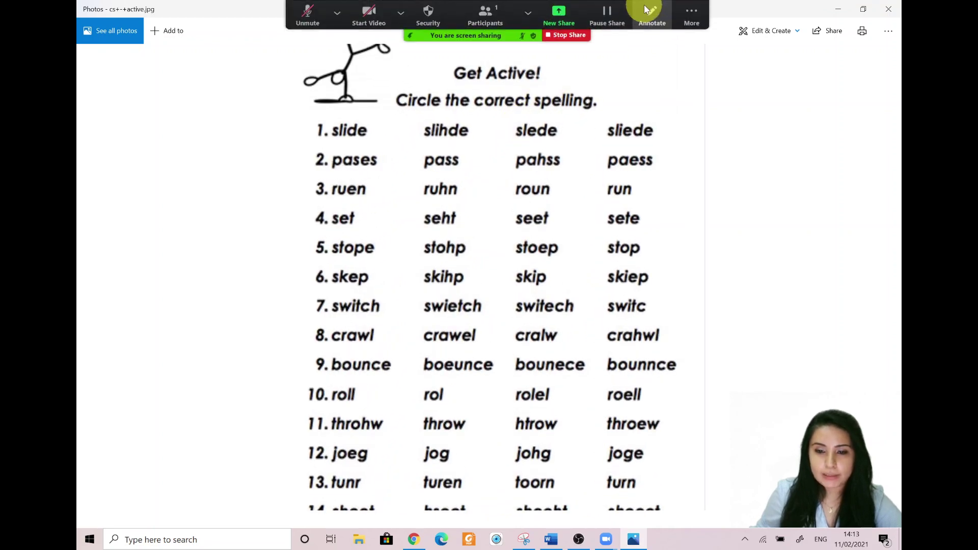
left_click(645, 9)
left_click(635, 59)
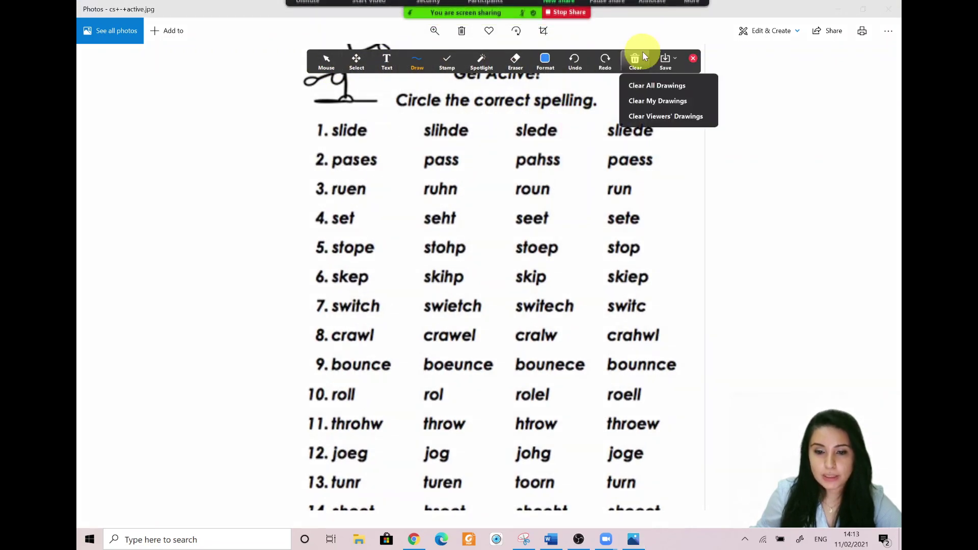
mouse_move(414, 65)
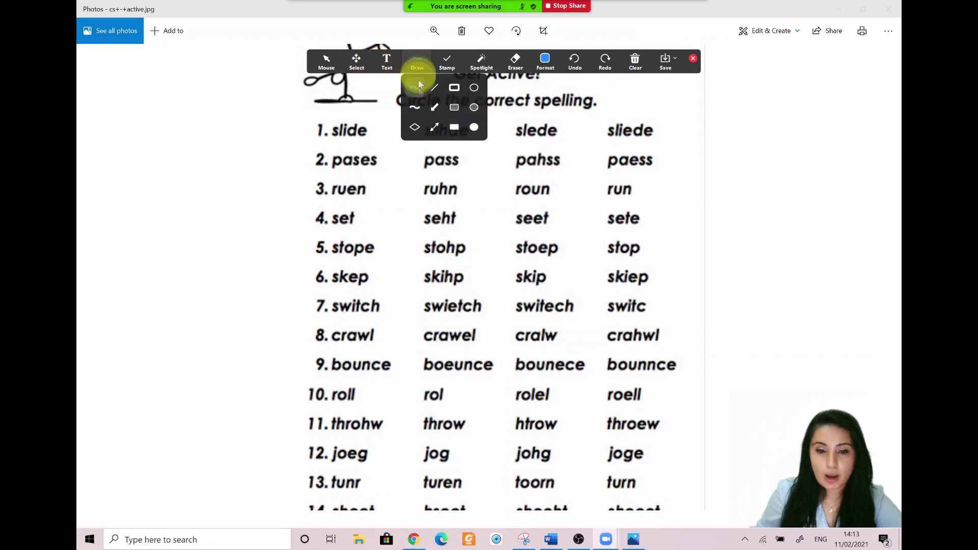
left_click(415, 86)
mouse_move(338, 144)
left_mouse_down()
mouse_move(378, 124)
mouse_move(333, 124)
mouse_move(336, 146)
left_mouse_up()
mouse_move(428, 148)
left_mouse_down()
mouse_move(421, 164)
mouse_move(448, 176)
mouse_move(433, 145)
mouse_move(437, 170)
left_mouse_up()
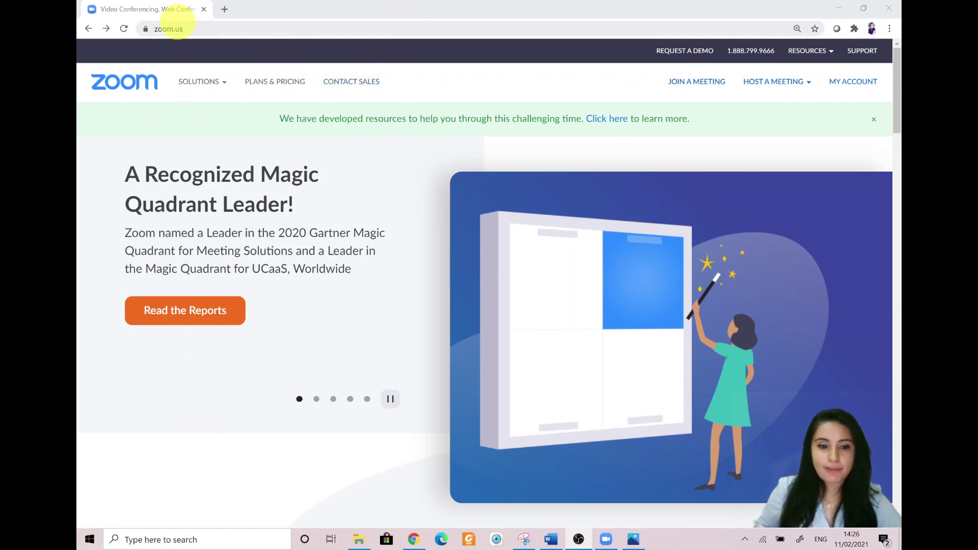
Step: Open the zoom.us account Settings page and start a find-in-page search
left_click(195, 28)
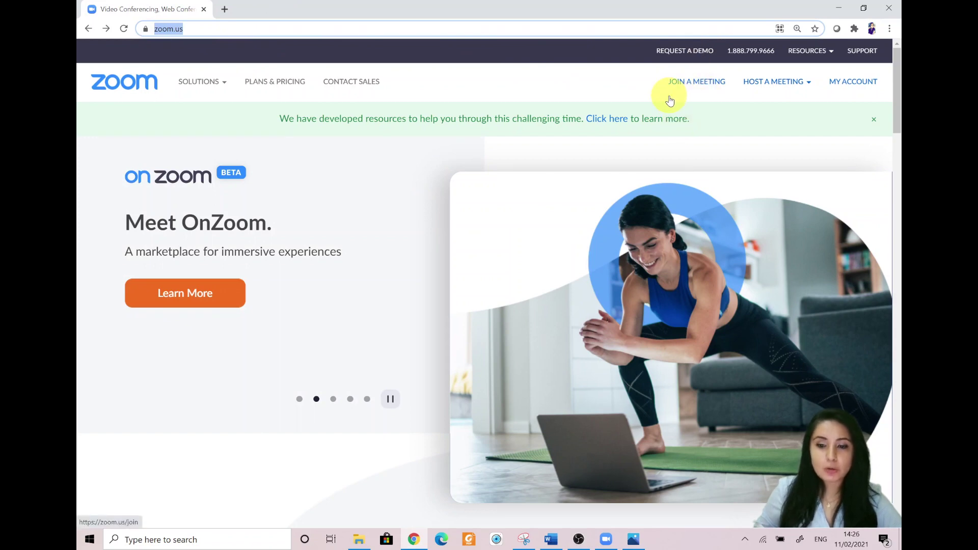
left_click(853, 85)
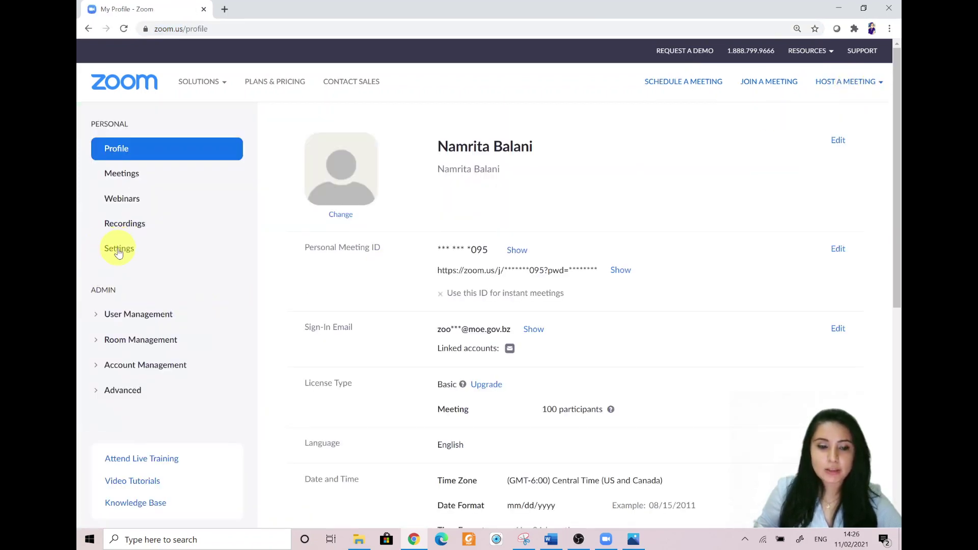
left_click(118, 250)
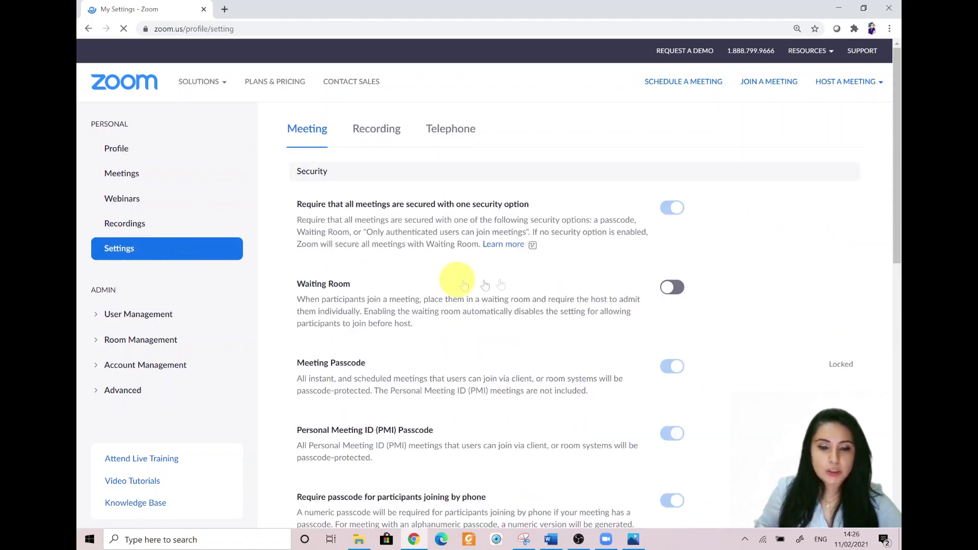
scroll(739, 306, "down", 4)
scroll(739, 309, "down", 5)
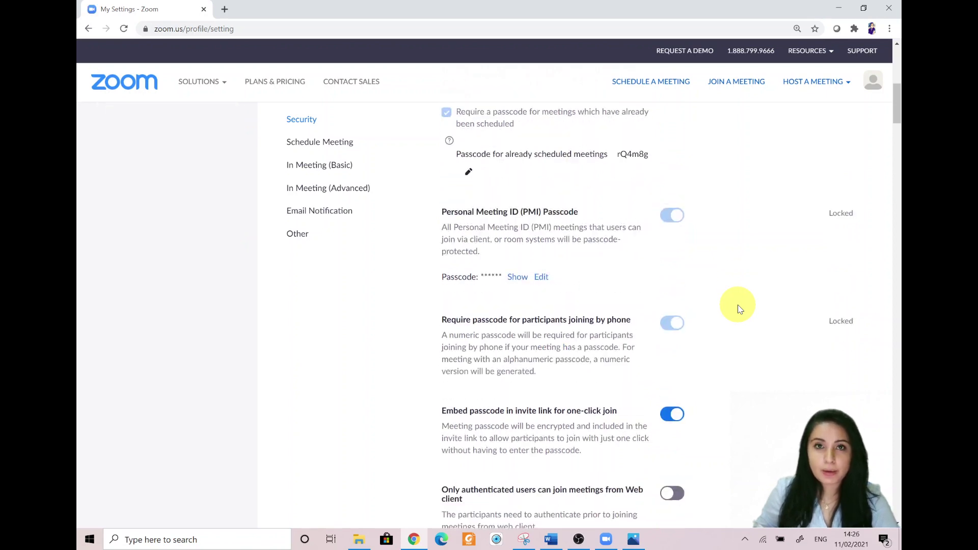
key("ctrl+f")
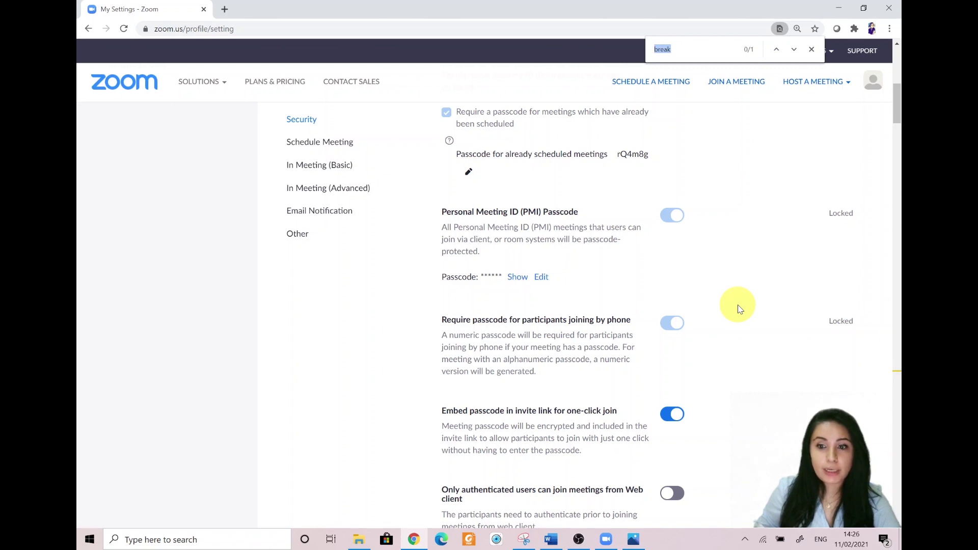
Step: Find 'break' and enable Breakout room with pre-assignment when scheduling, then return to Zoom desktop
type("break")
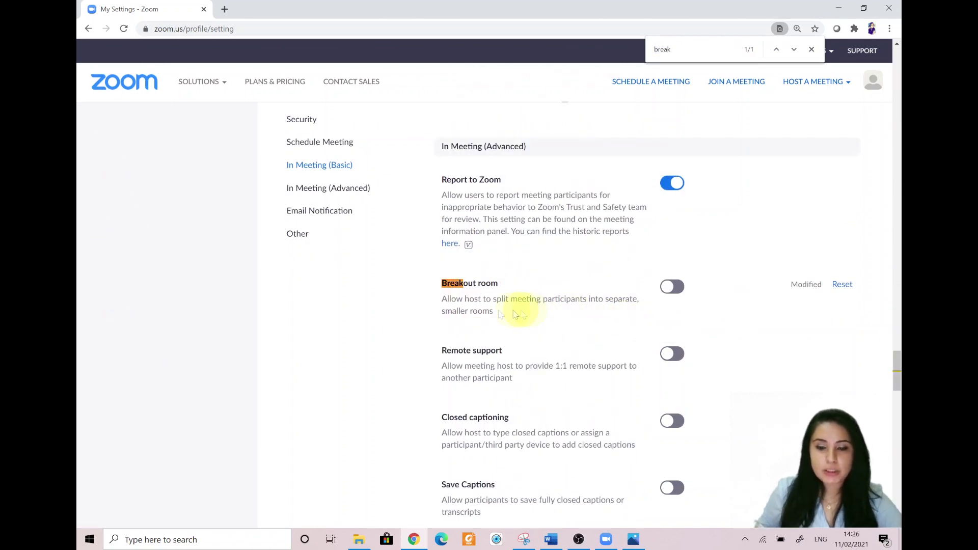
left_click(677, 290)
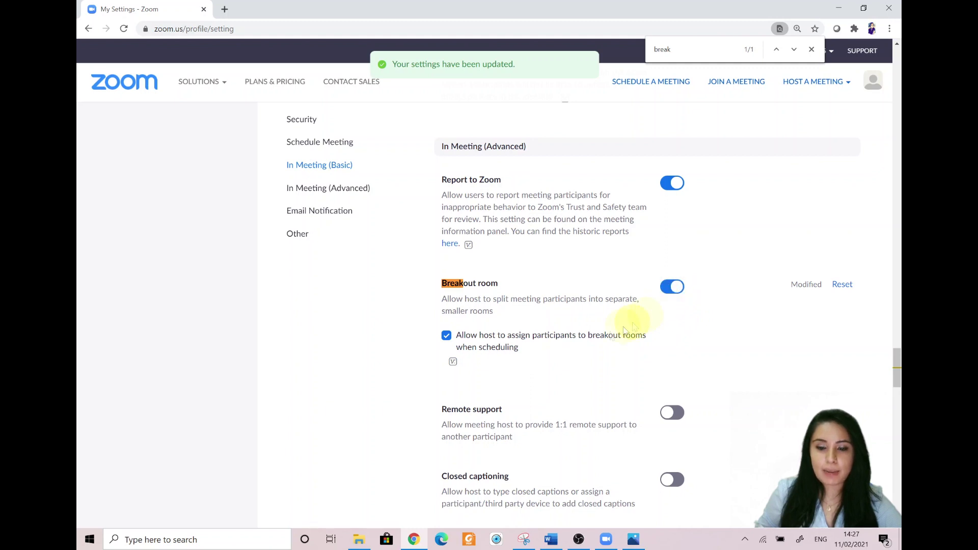
left_click(446, 337)
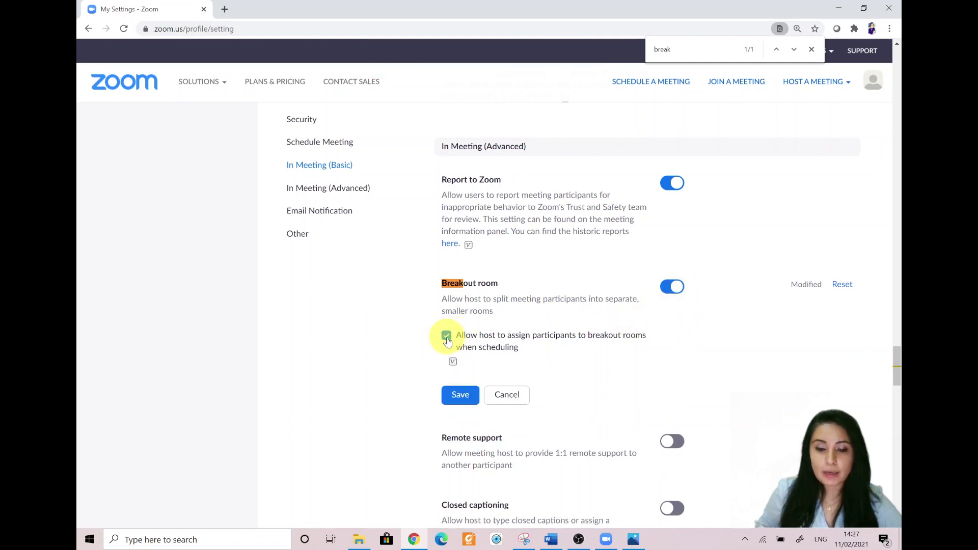
left_click(446, 337)
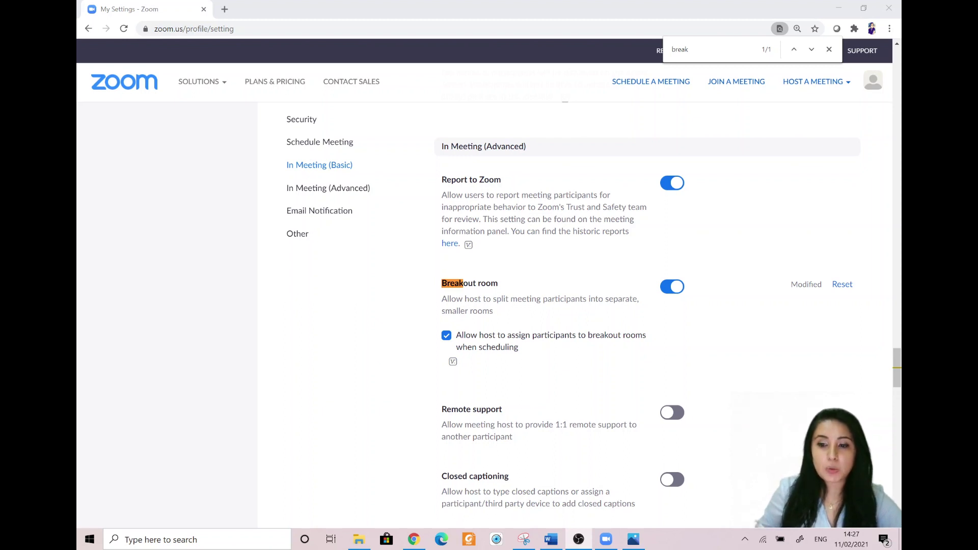
left_click(839, 9)
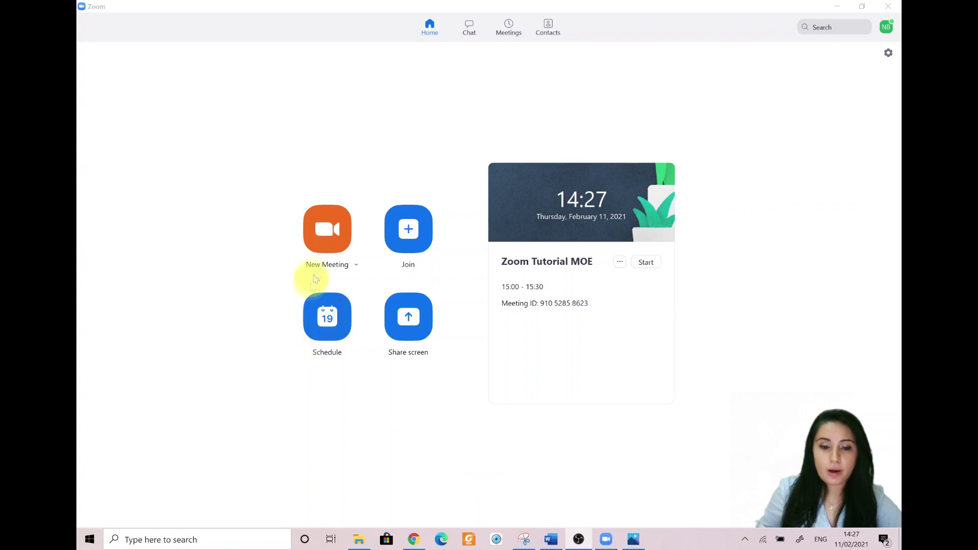
Step: Start a new meeting and open Create Breakout Rooms, set to 1 room assigned automatically
left_click(329, 227)
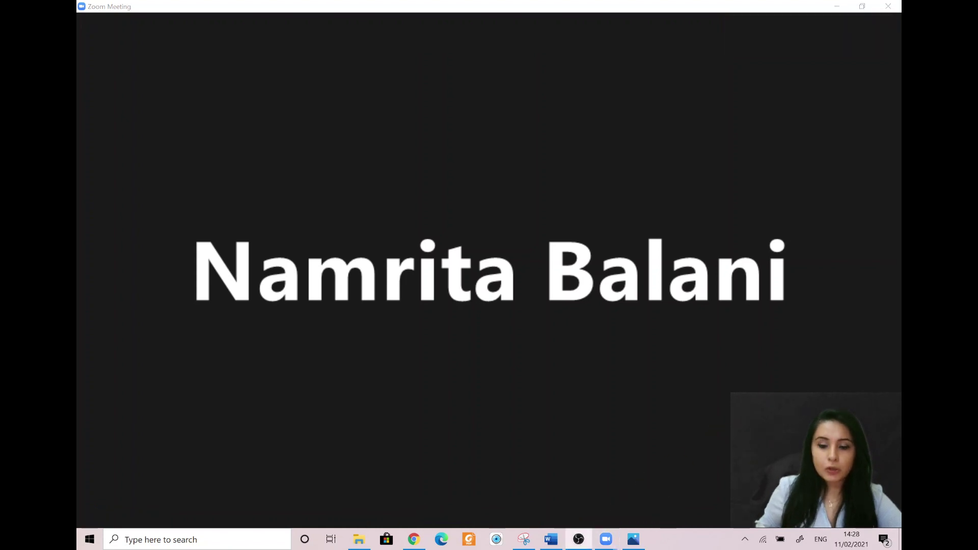
mouse_move(654, 403)
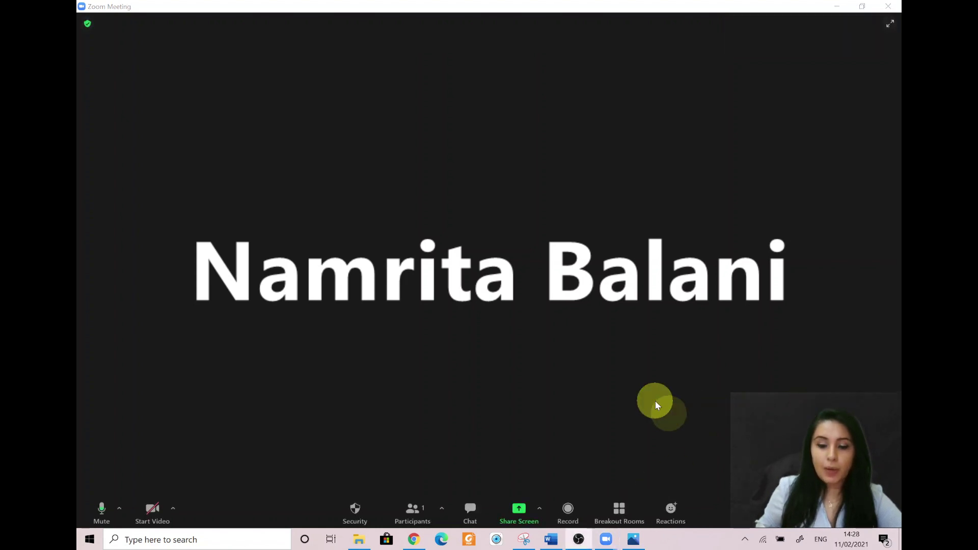
left_click(619, 512)
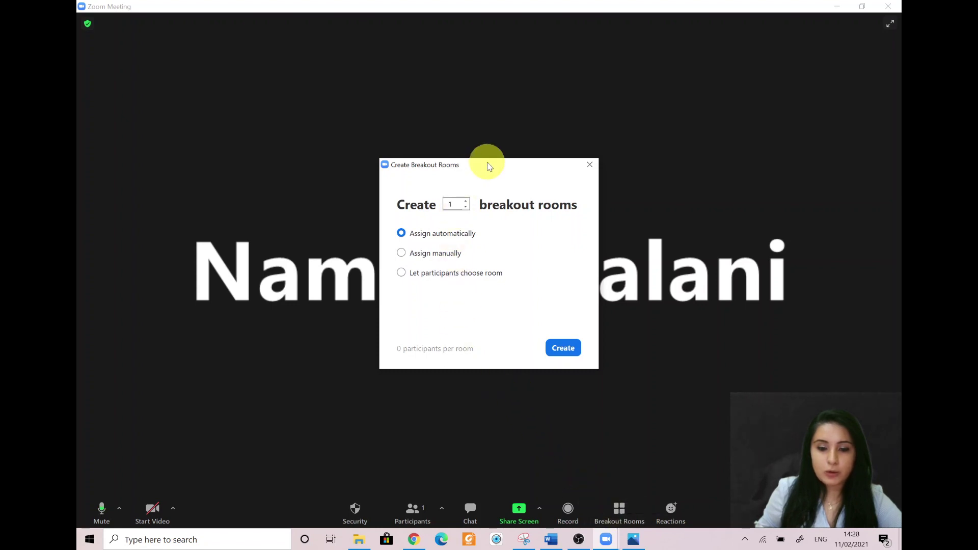
left_click_drag(489, 169, 485, 164)
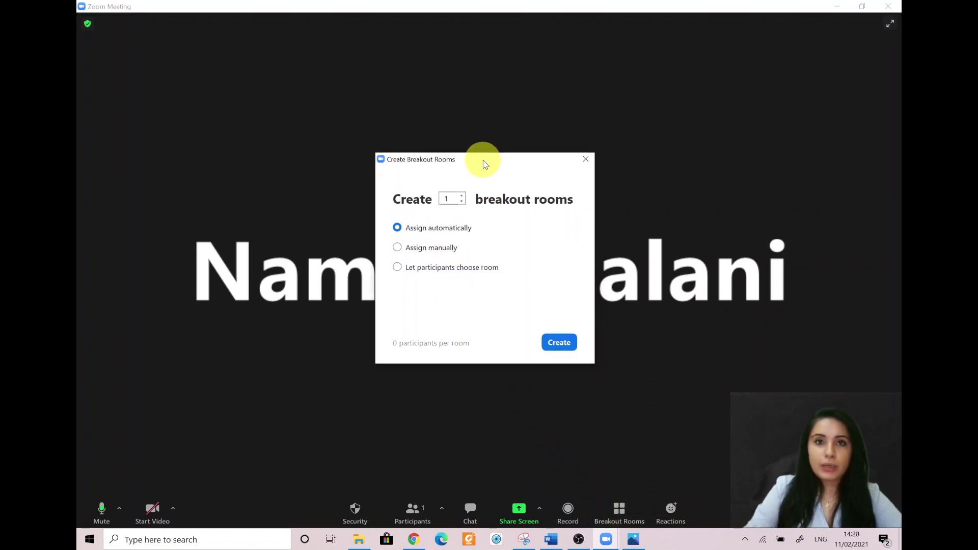